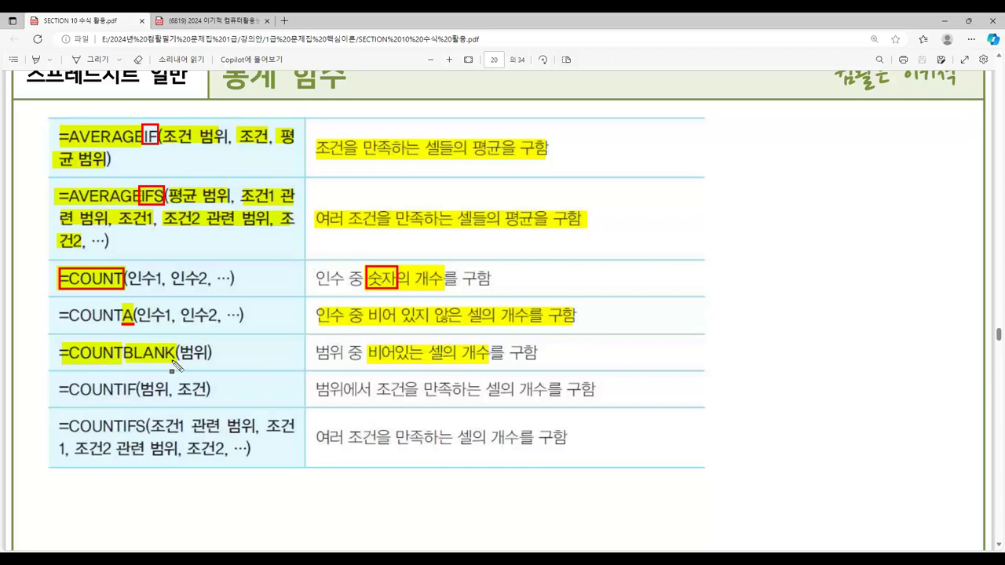
Highlight the COUNTIF and COUNTIFS entries and their descriptions in yellow, and box both function names in red.
left_click_drag(62, 390, 129, 391)
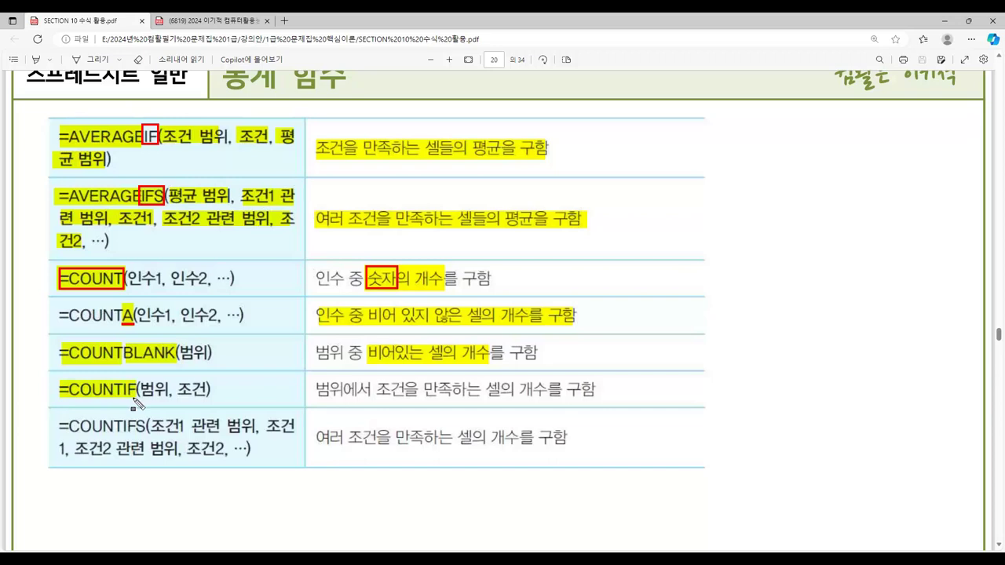
left_click_drag(137, 393, 206, 400)
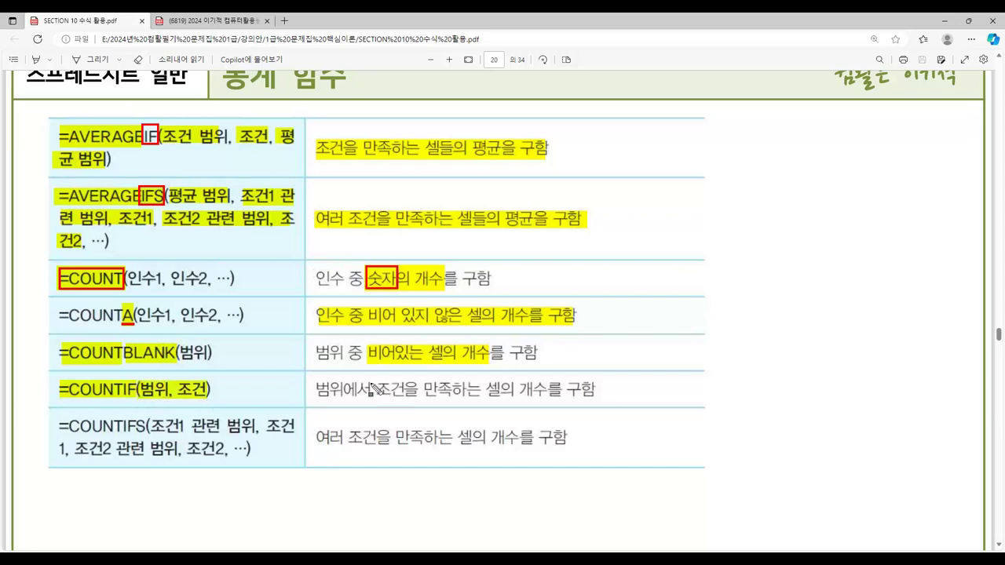
mouse_move(318, 386)
left_mouse_down()
mouse_move(437, 406)
mouse_move(597, 404)
left_mouse_up()
left_click_drag(69, 425, 150, 441)
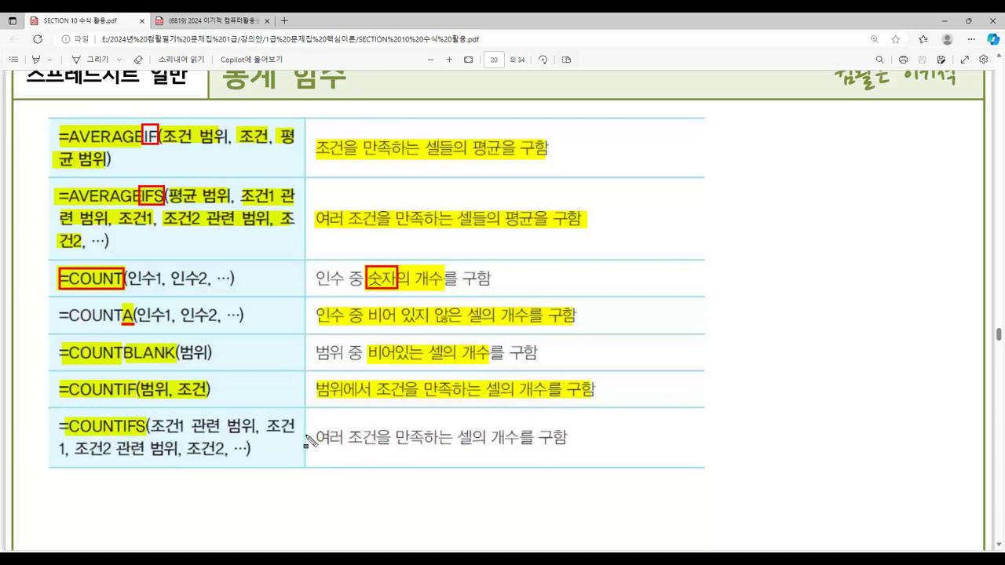
left_click_drag(315, 437, 565, 448)
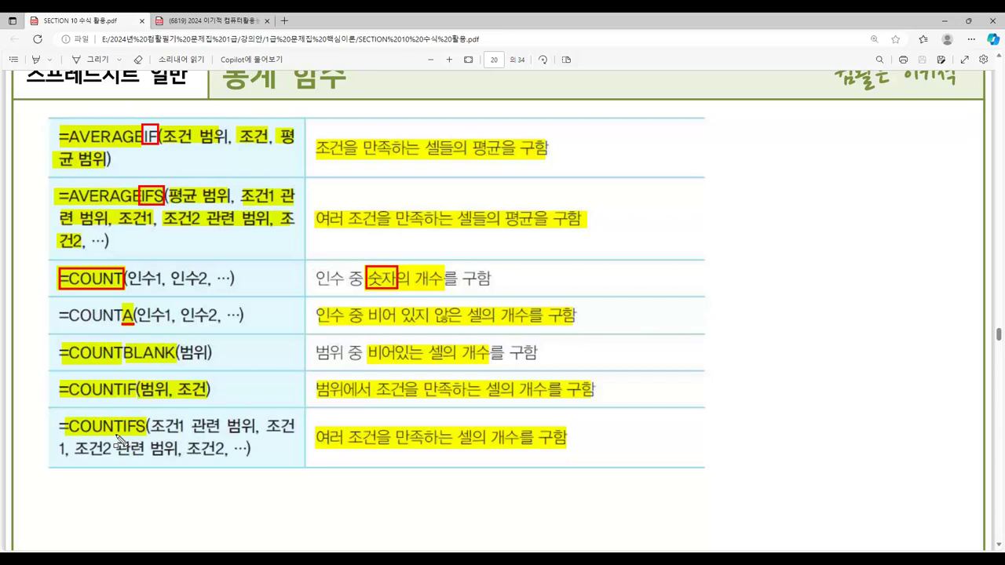
left_click_drag(56, 379, 135, 401)
left_click_drag(53, 417, 151, 438)
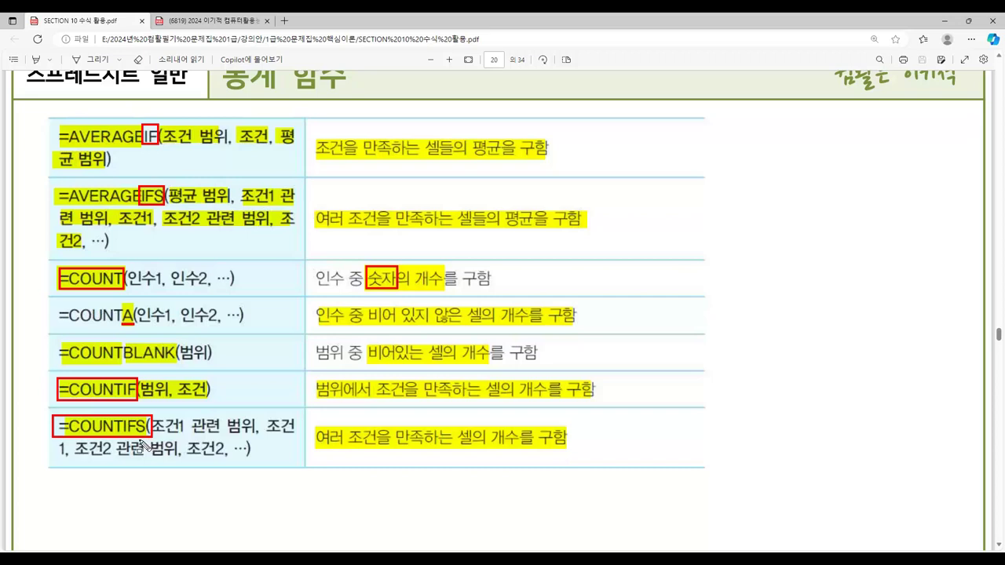
On page 21, highlight =VAR.S and its description in yellow, and box =VAR.S and 분산 in red.
key("Page_Down")
left_click_drag(47, 181, 110, 191)
left_click_drag(321, 181, 403, 190)
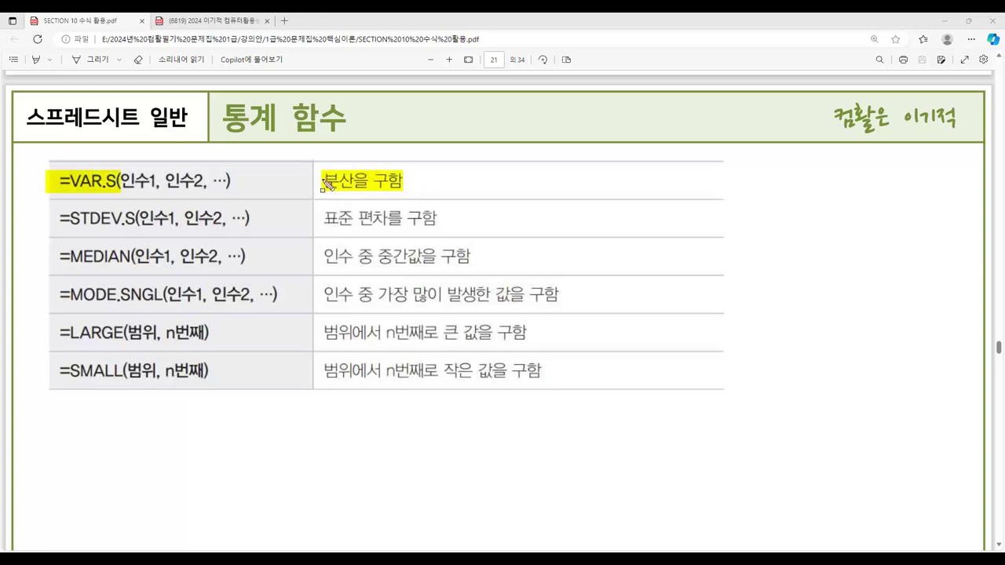
left_click_drag(320, 170, 354, 190)
left_click_drag(49, 170, 118, 191)
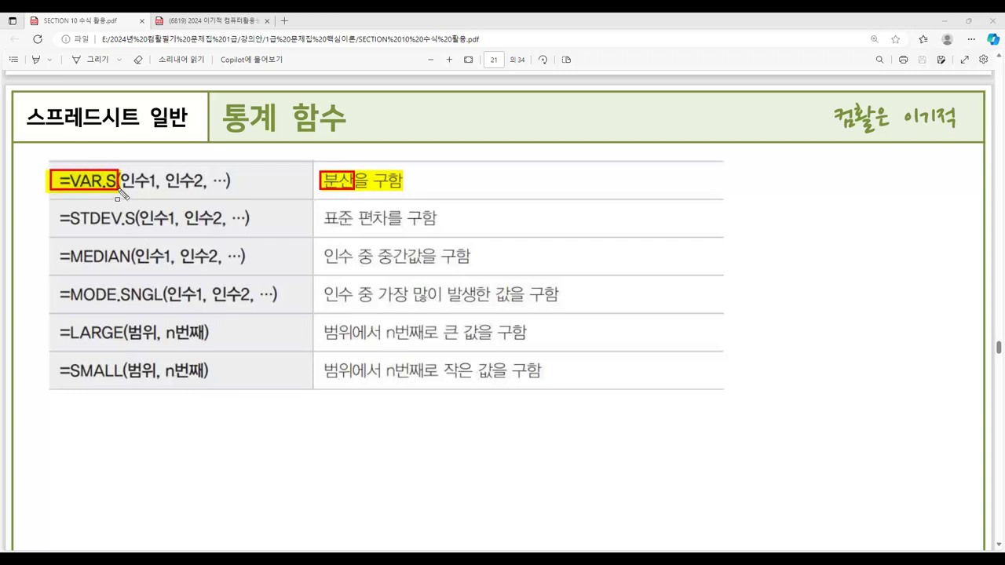
Highlight =STDEV.S and 표준 편차 in yellow and frame both with red boxes.
left_click_drag(59, 217, 135, 221)
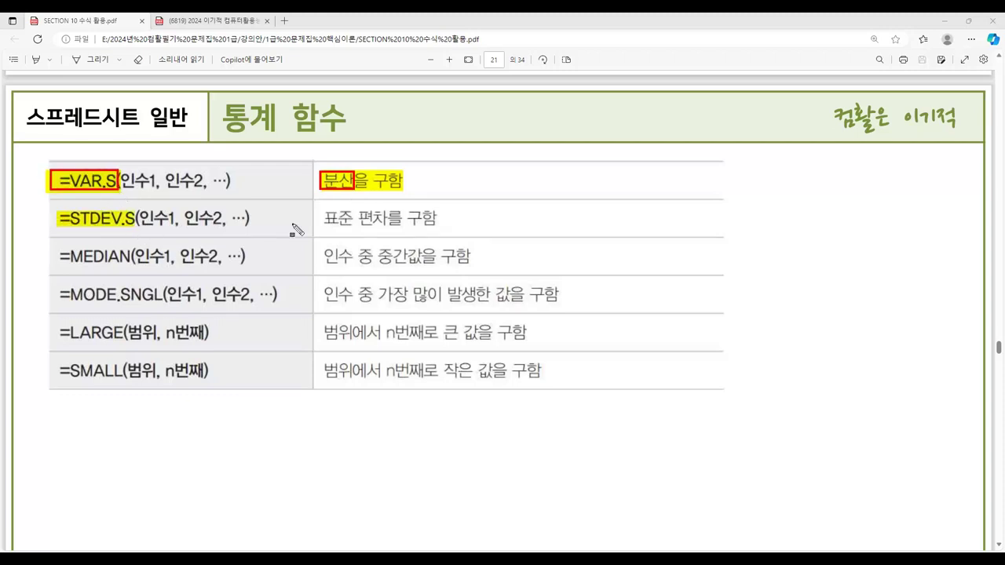
left_click_drag(321, 218, 386, 223)
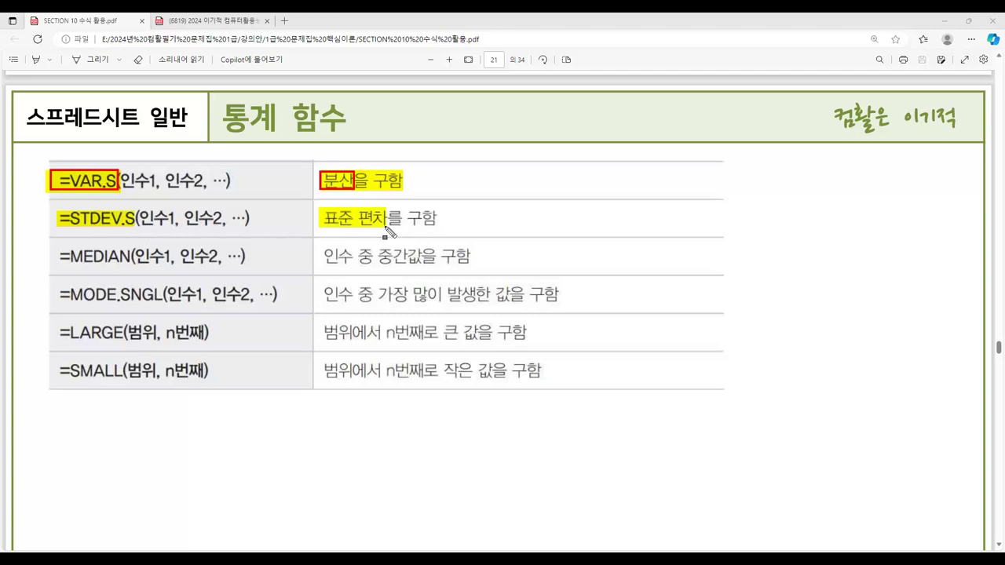
left_click_drag(53, 209, 146, 235)
mouse_move(315, 206)
left_mouse_down()
mouse_move(316, 226)
mouse_move(391, 231)
left_mouse_up()
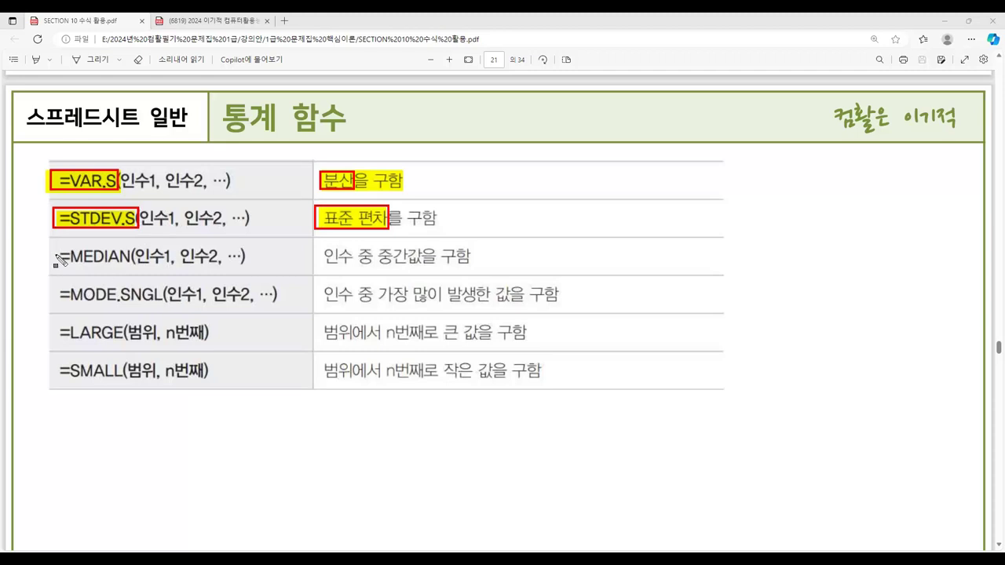
Highlight =MEDIAN and 중간값 in yellow, box 중간값 in red, and handwrite 중위수 beside the description.
left_click_drag(55, 259, 130, 260)
mouse_move(366, 257)
left_mouse_down()
mouse_move(424, 259)
mouse_move(398, 271)
mouse_move(424, 275)
left_mouse_up()
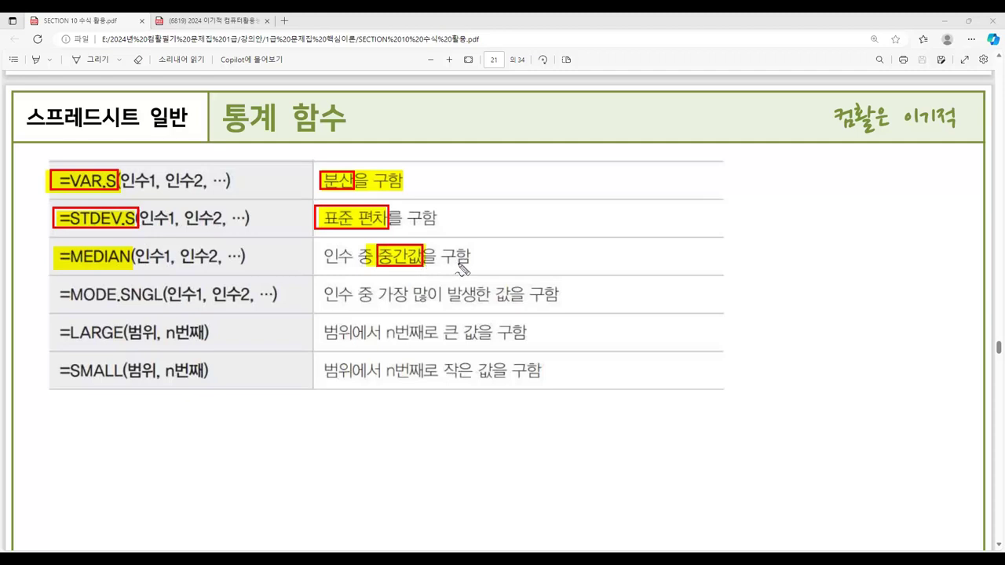
mouse_move(462, 234)
left_mouse_down()
mouse_move(474, 243)
mouse_move(468, 262)
mouse_move(486, 245)
mouse_move(489, 259)
mouse_move(503, 234)
mouse_move(494, 260)
mouse_move(476, 259)
mouse_move(485, 234)
mouse_move(502, 256)
left_mouse_up()
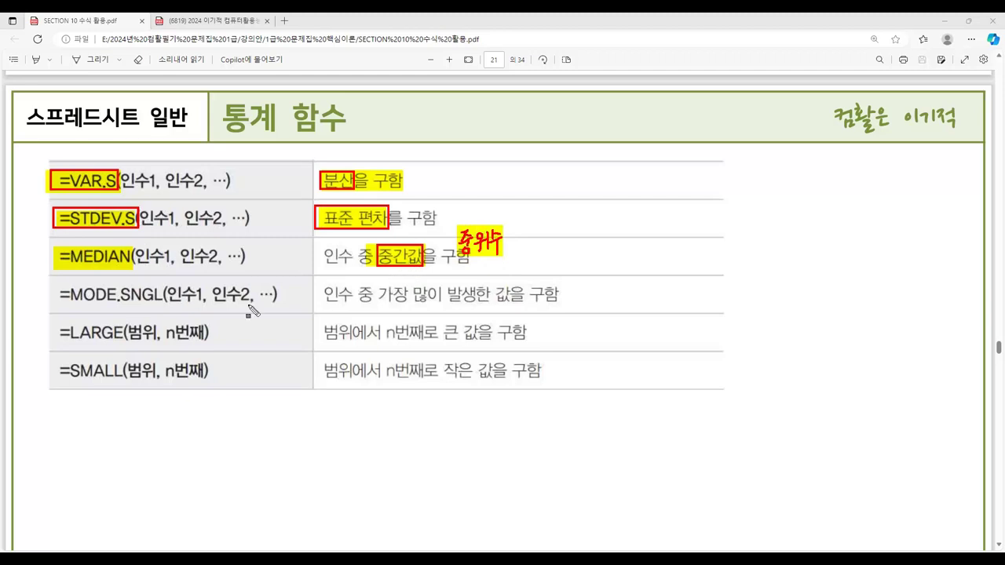
Highlight =MODE.SNGL and 가장 많이 발생한 값 in yellow, and handwrite 최빈수 above the end of the description.
left_click_drag(66, 303, 173, 303)
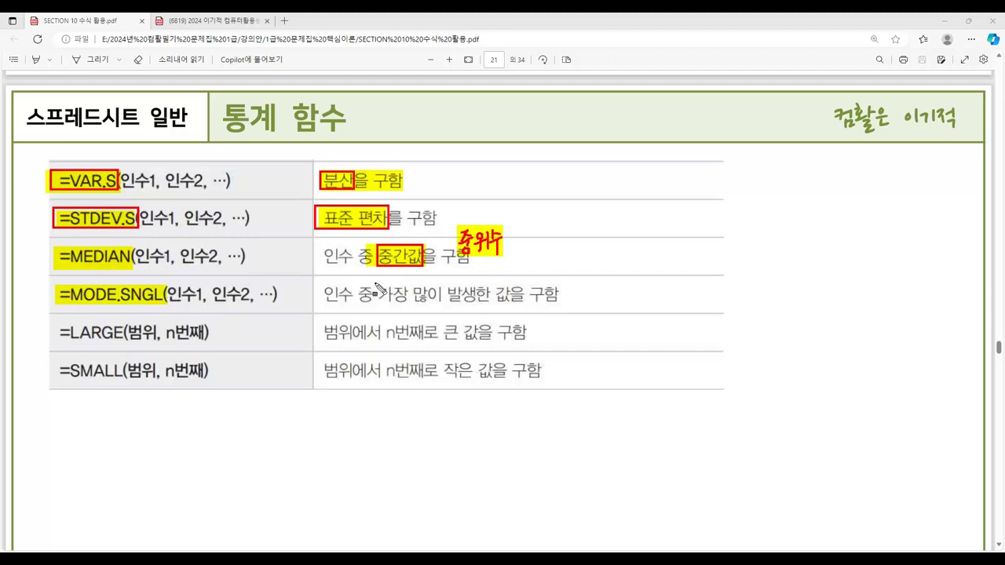
left_click_drag(376, 303, 505, 307)
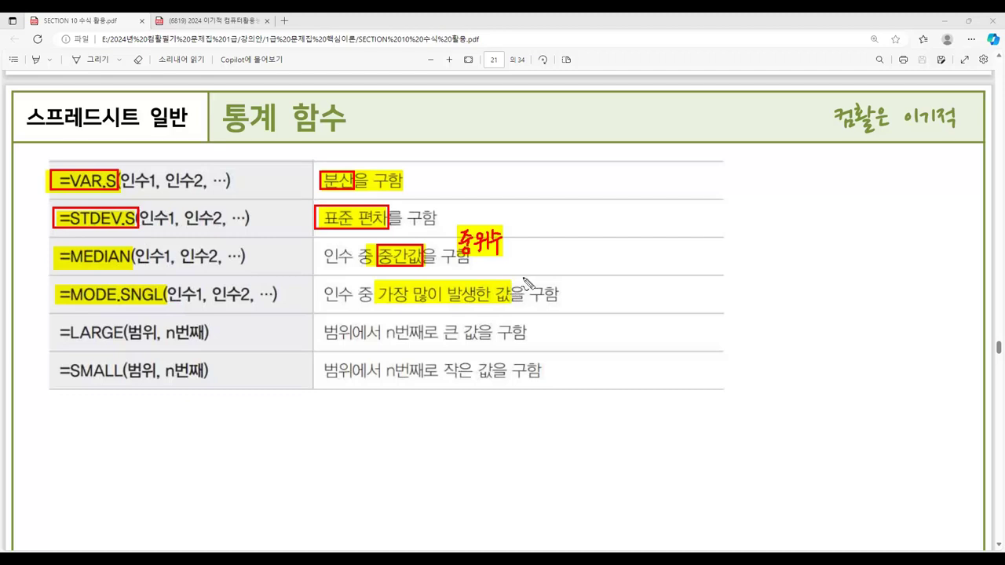
mouse_move(520, 265)
left_mouse_down()
mouse_move(527, 284)
mouse_move(569, 280)
mouse_move(542, 271)
mouse_move(573, 284)
left_mouse_up()
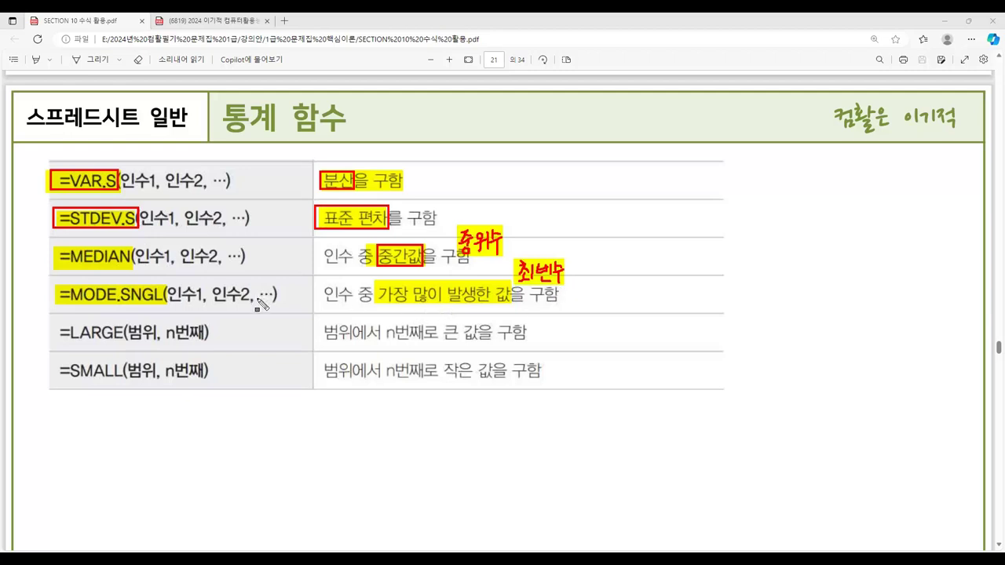
Box =MEDIAN and =MODE.SNGL in red and handwrite "mod" below the MODE.SNGL arguments.
mouse_move(57, 248)
left_mouse_down()
mouse_move(115, 271)
mouse_move(134, 249)
left_mouse_up()
mouse_move(57, 285)
left_mouse_down()
mouse_move(59, 303)
mouse_move(141, 305)
mouse_move(167, 289)
mouse_move(167, 311)
left_mouse_up()
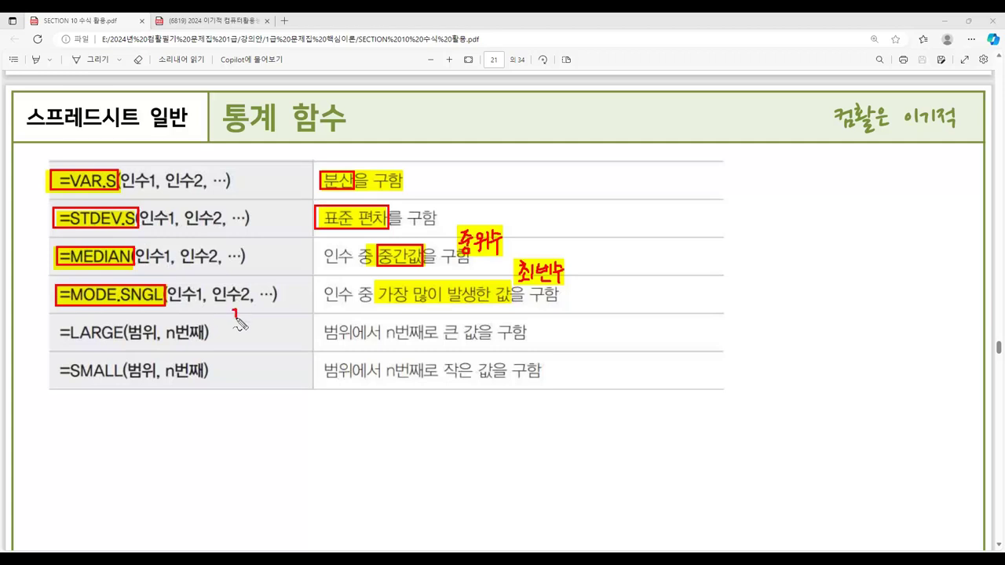
mouse_move(243, 311)
left_mouse_down()
mouse_move(267, 312)
mouse_move(267, 294)
mouse_move(264, 311)
left_mouse_up()
Highlight the LARGE and SMALL syntax and n번째로 큰 값 / 작은 값 in yellow, framing these phrases and both functions in red.
mouse_move(58, 333)
left_mouse_down()
mouse_move(156, 344)
mouse_move(204, 335)
left_mouse_up()
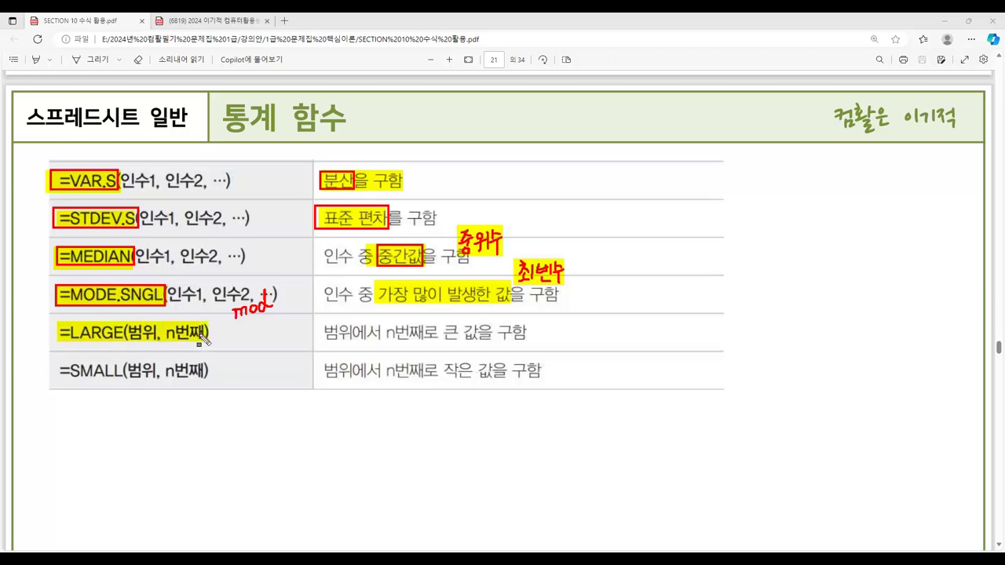
left_click_drag(381, 324, 480, 333)
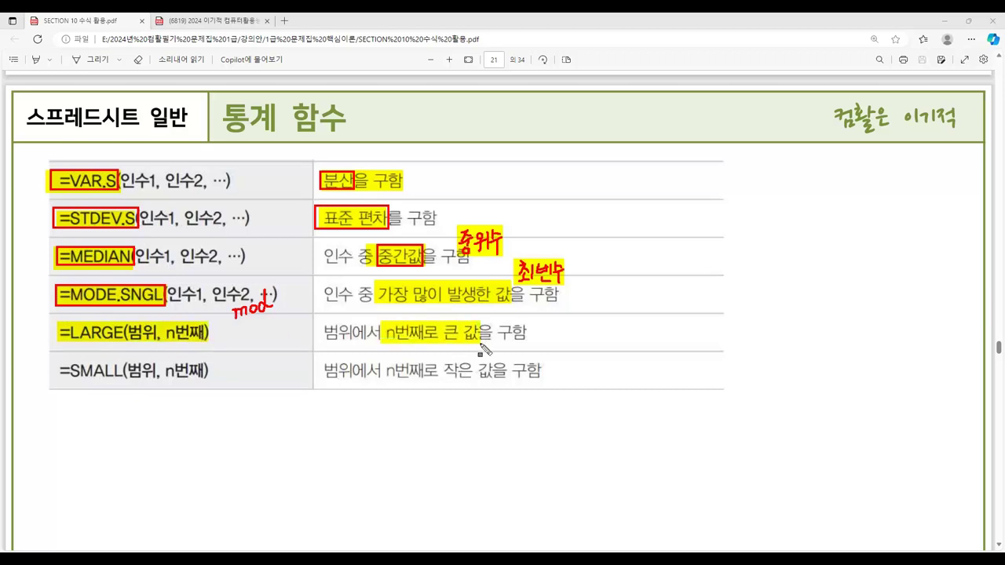
left_click_drag(62, 368, 203, 380)
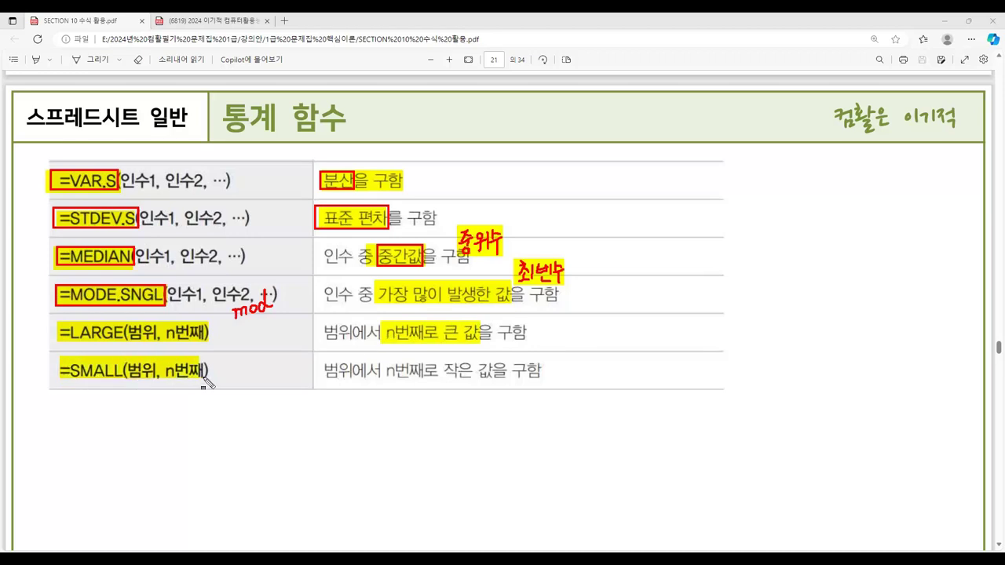
mouse_move(383, 381)
left_mouse_down()
mouse_move(494, 382)
mouse_move(484, 375)
left_mouse_up()
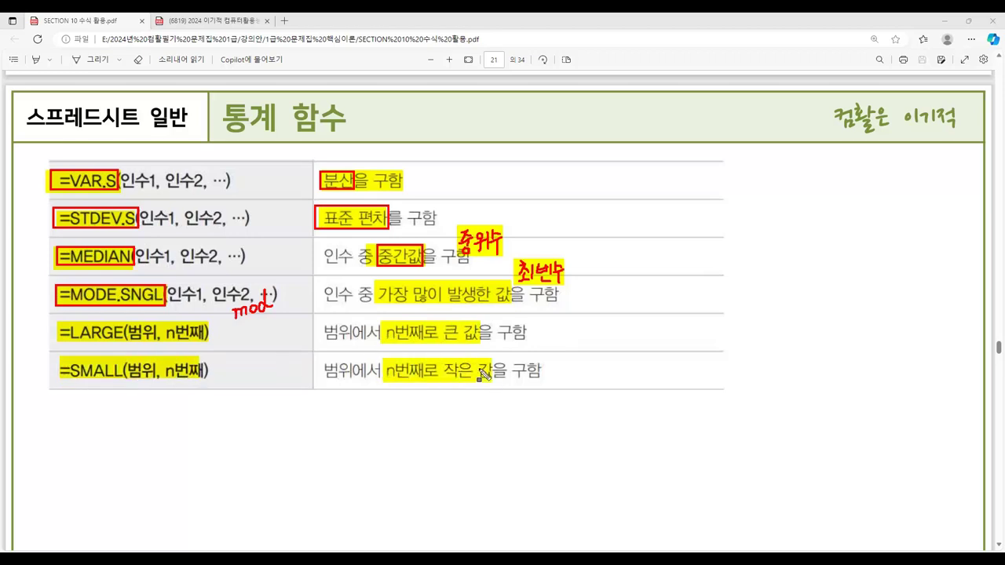
mouse_move(382, 322)
left_mouse_down()
mouse_move(425, 344)
mouse_move(483, 322)
left_mouse_up()
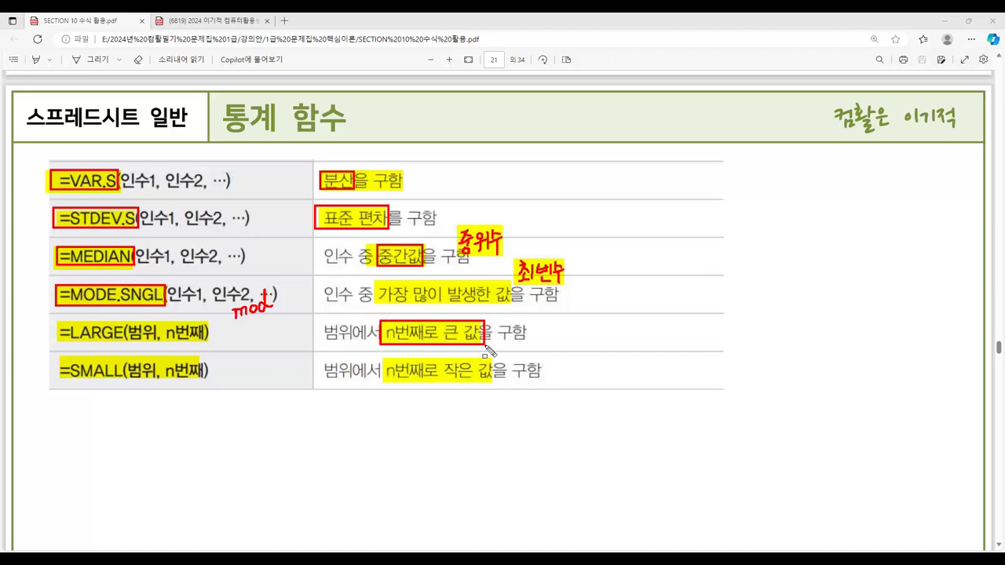
mouse_move(379, 374)
left_mouse_down()
mouse_move(402, 360)
mouse_move(479, 370)
mouse_move(490, 383)
left_mouse_up()
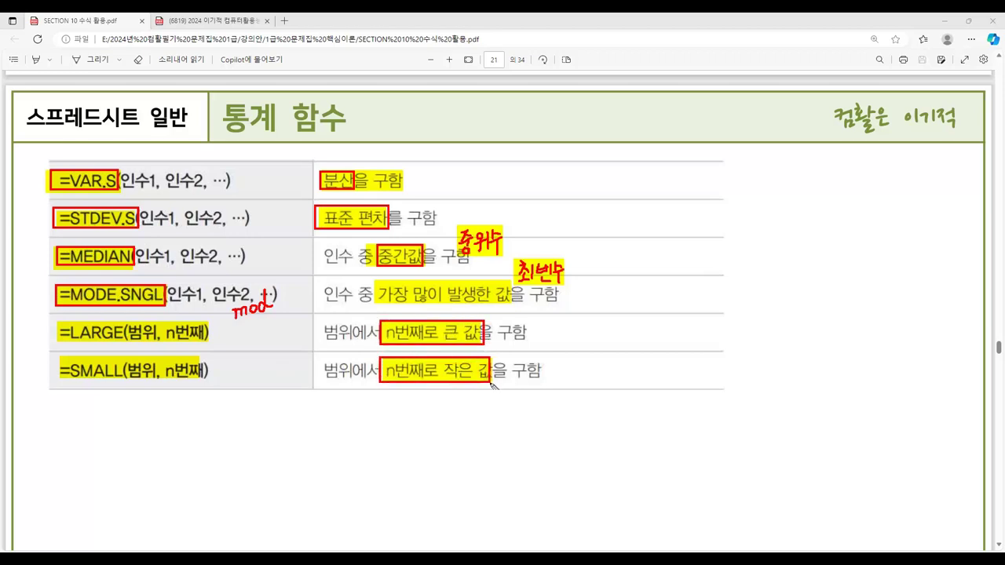
mouse_move(50, 322)
left_mouse_down()
mouse_move(50, 340)
mouse_move(125, 384)
mouse_move(212, 345)
mouse_move(216, 384)
left_mouse_up()
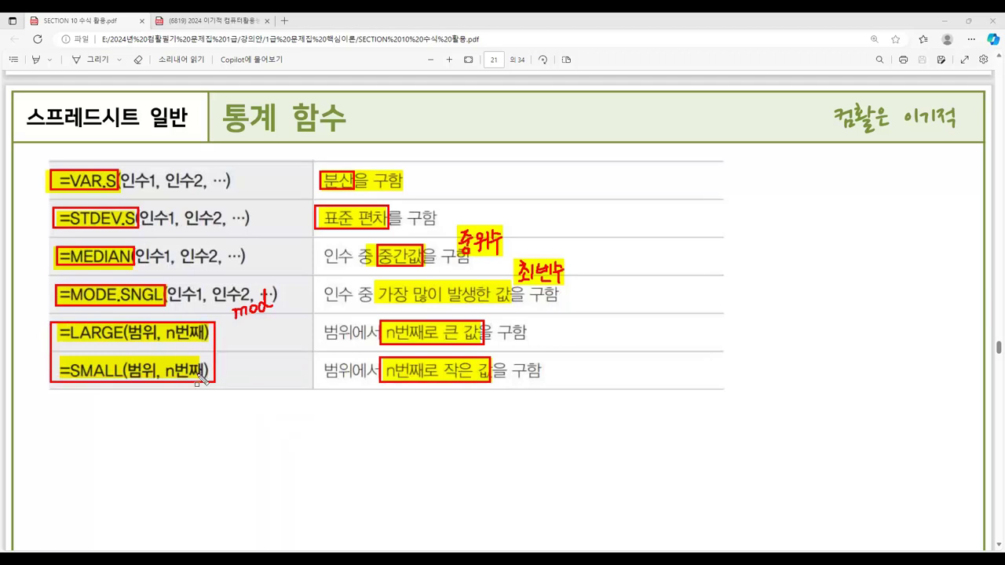
Switch to the Excel workbook "Excel 기본서 - 함수와 차트.xlsx" and examine the 합계 and 석차 cells in rows 4 and 7 of RANK1.
key("alt+Tab")
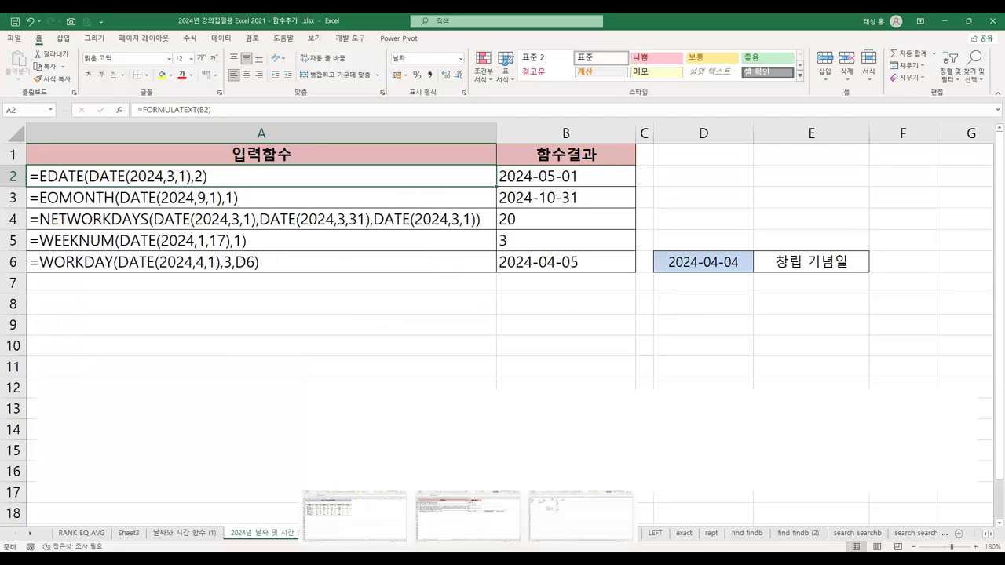
left_click(433, 531)
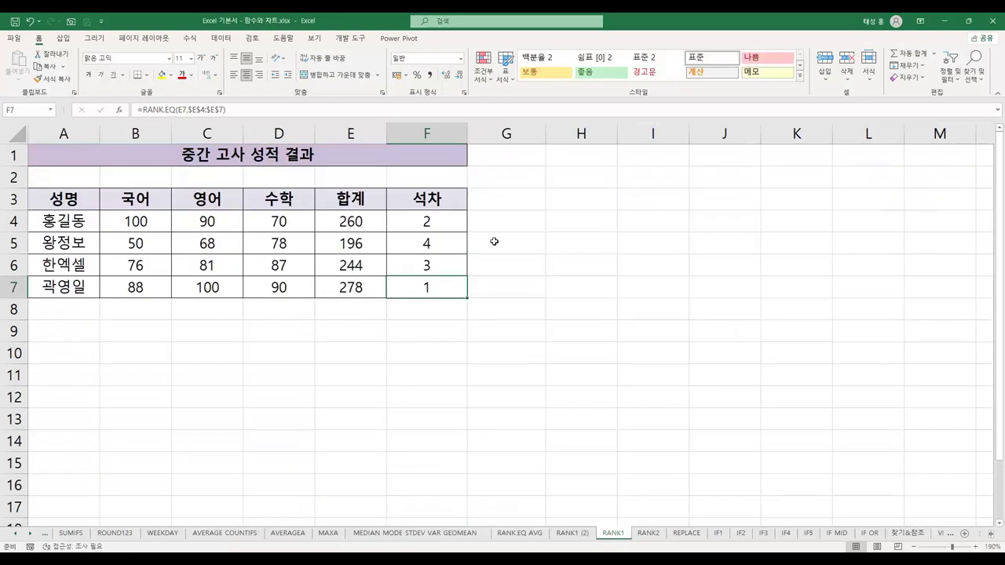
left_click(356, 219)
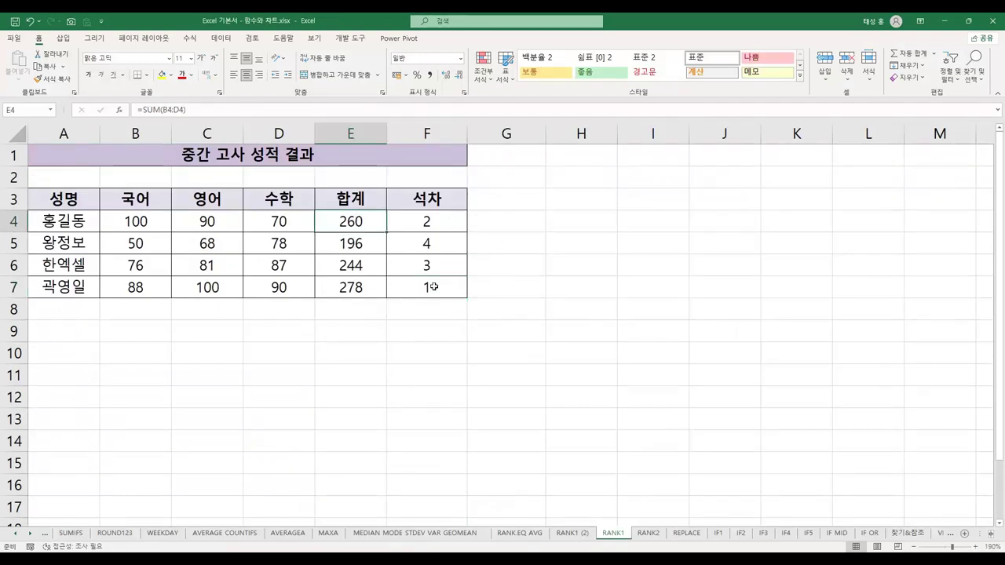
left_click(369, 289)
left_click(426, 292)
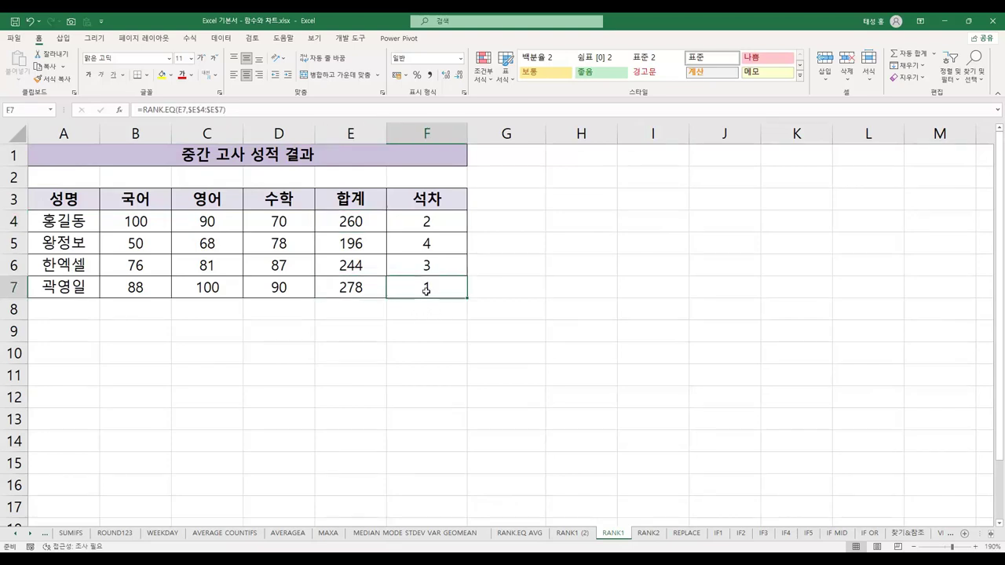
left_click(368, 219)
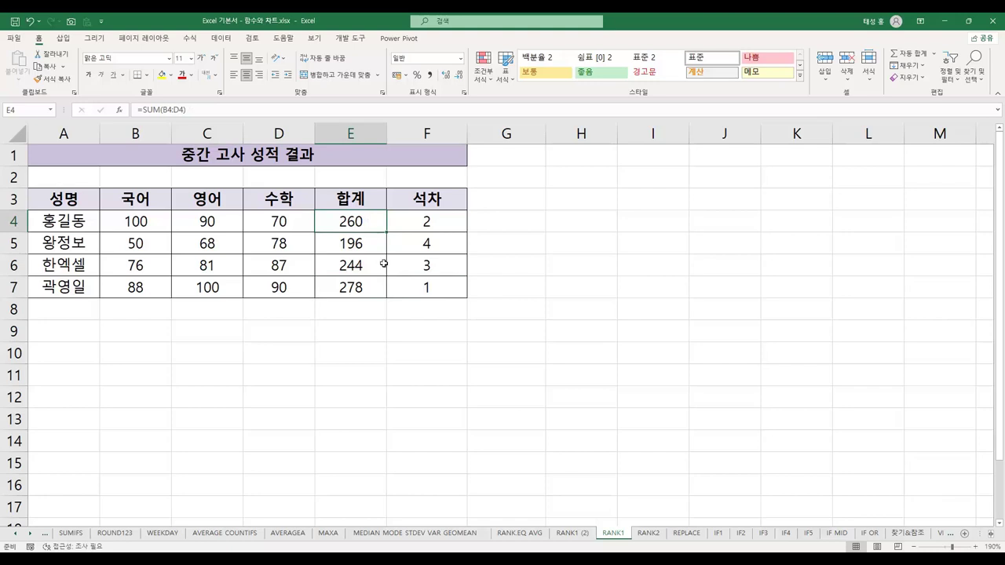
left_click(421, 220)
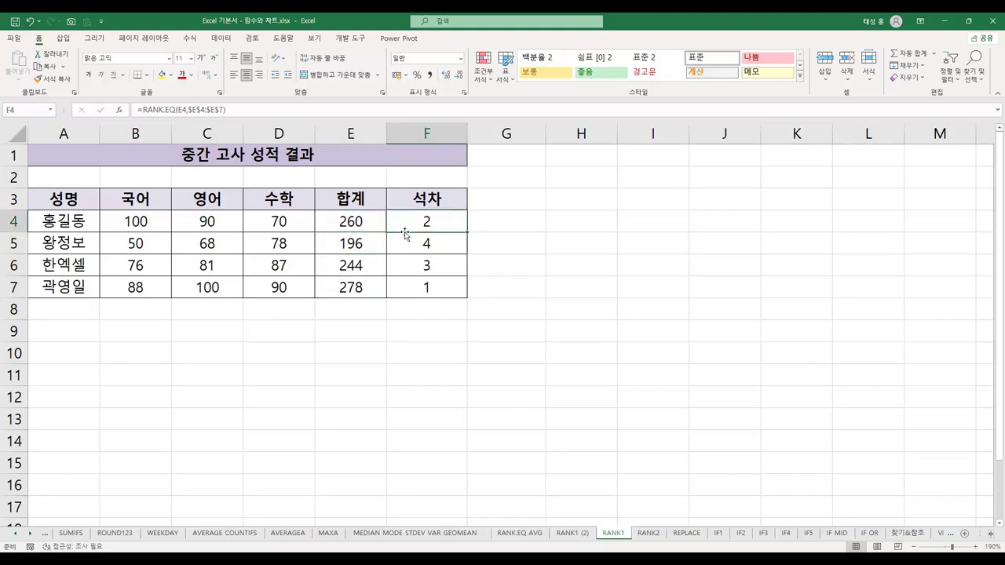
Open the formula in F4 and highlight =RANK.EQ, E4 and $E$4:$E$7 in yellow, boxing the $E$4:$E$7 range in red.
double_click(405, 232)
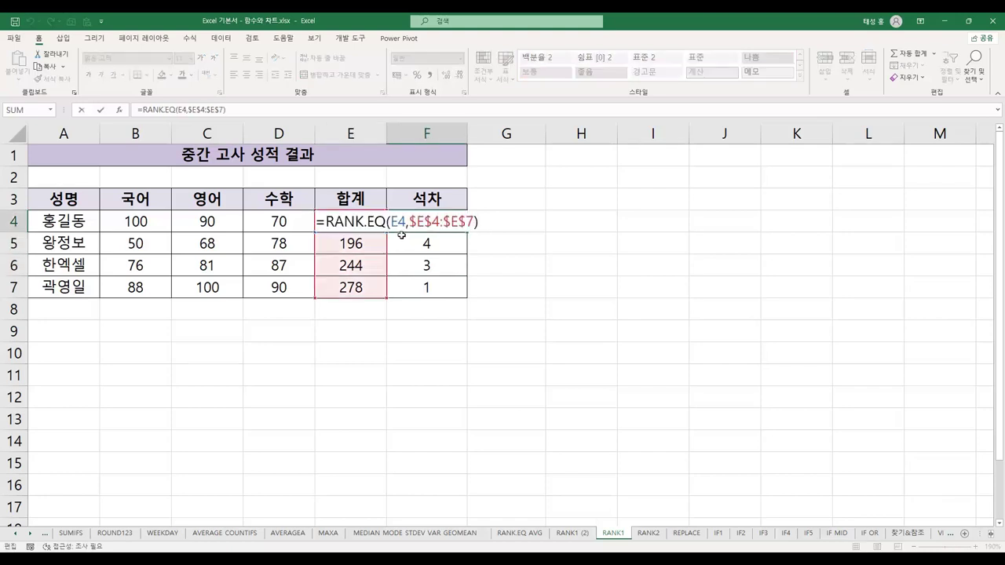
left_click_drag(316, 222, 362, 236)
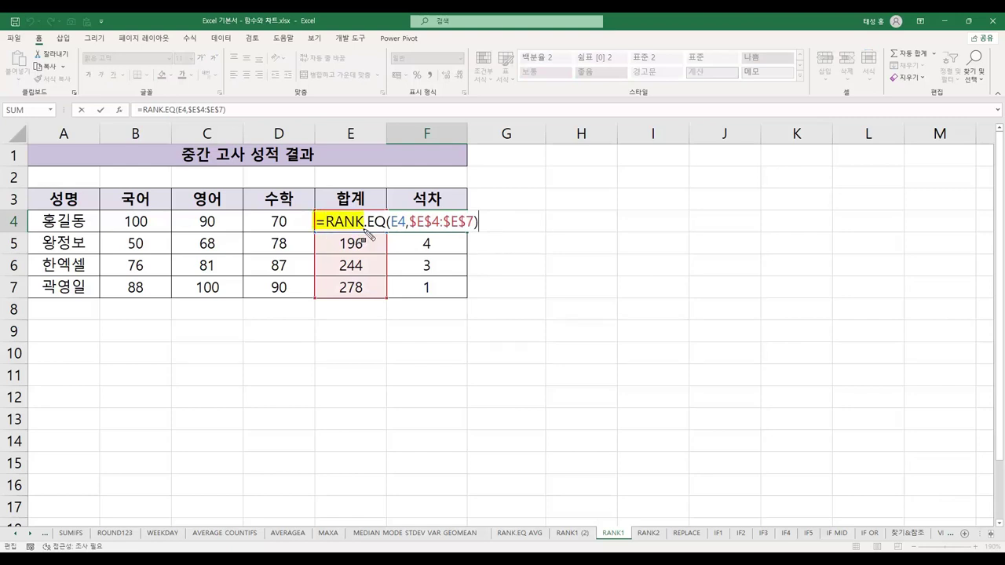
left_click_drag(366, 229, 383, 232)
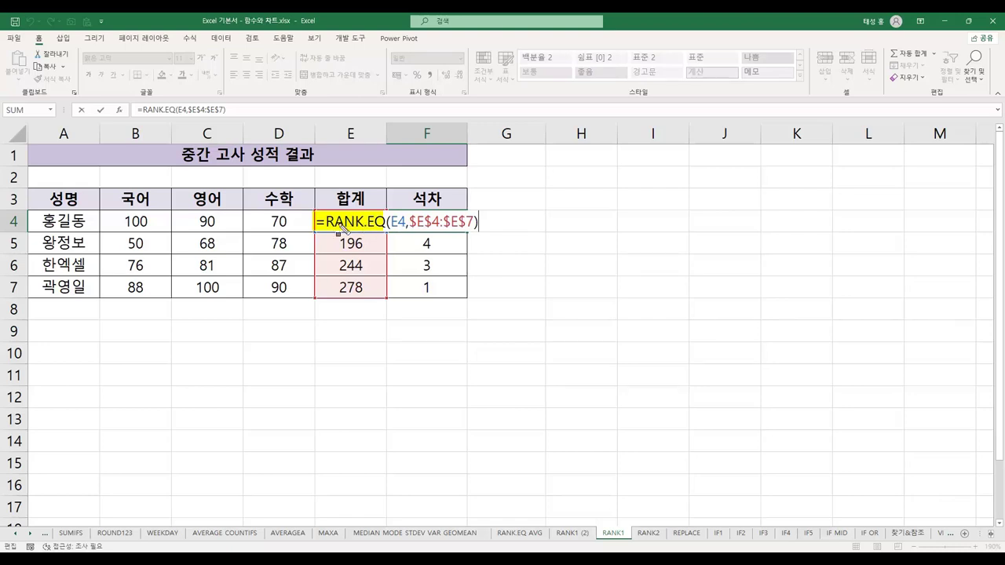
left_click_drag(391, 223, 410, 234)
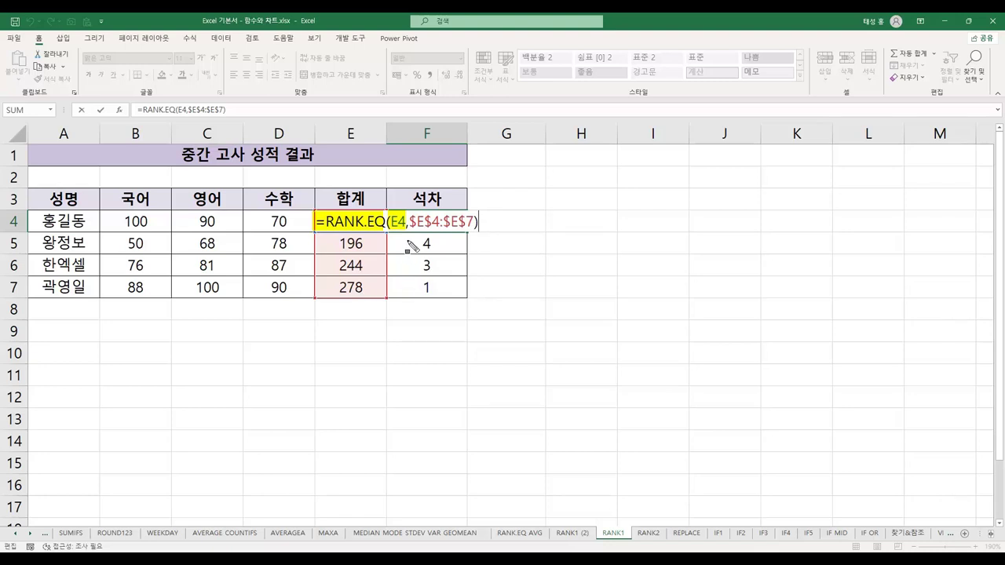
left_click_drag(410, 214, 471, 230)
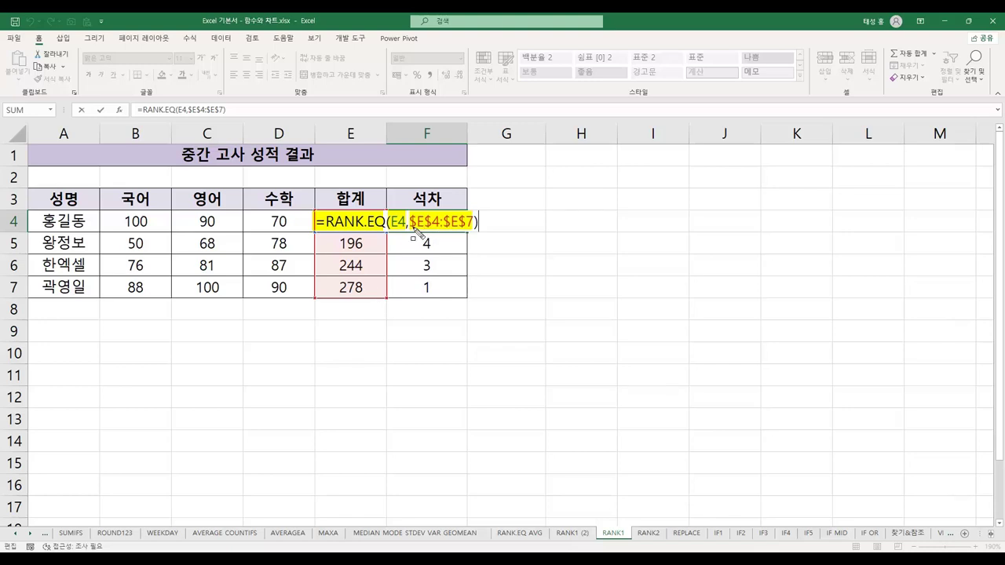
mouse_move(409, 214)
left_mouse_down()
mouse_move(410, 229)
mouse_move(479, 240)
left_mouse_up()
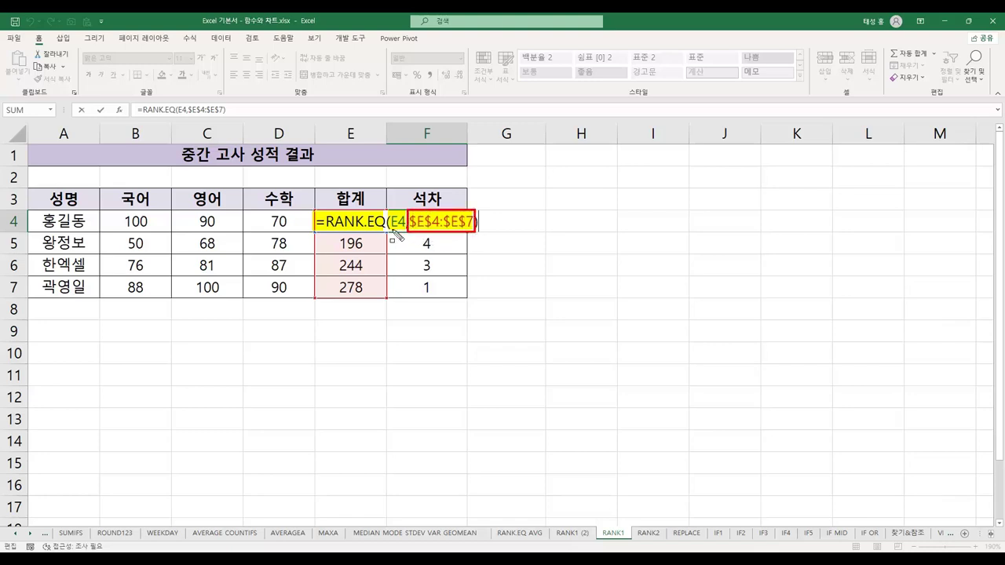
Clear the markings over the F4 formula, commit the formula and fill it down through F7.
left_click_drag(392, 230, 404, 229)
key("Escape")
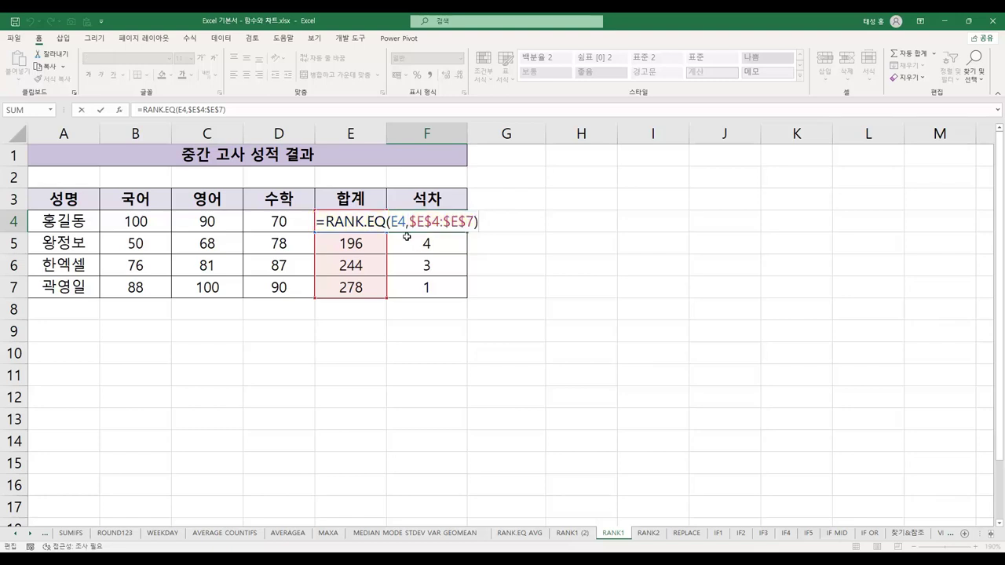
key("ctrl+Return")
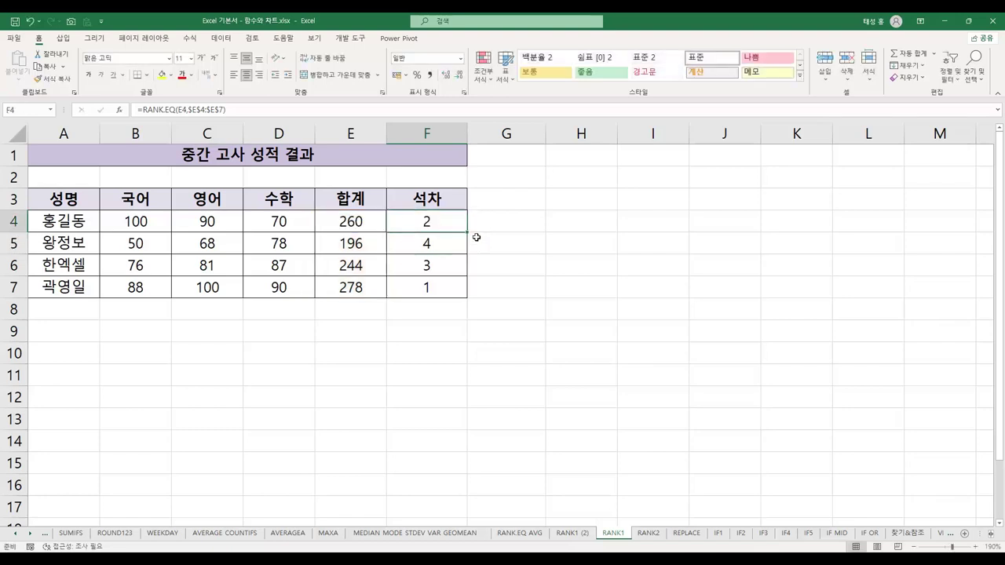
left_click_drag(469, 233, 466, 296)
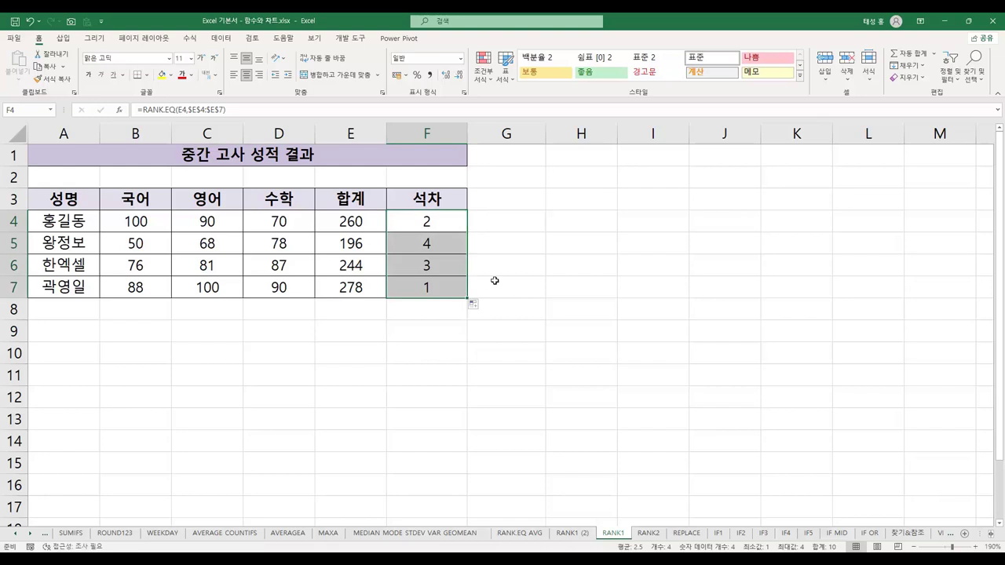
Add 0 as the order argument in F4 so the formula reads =RANK.EQ(E4,$E$4:$E$7,0).
left_click(442, 225)
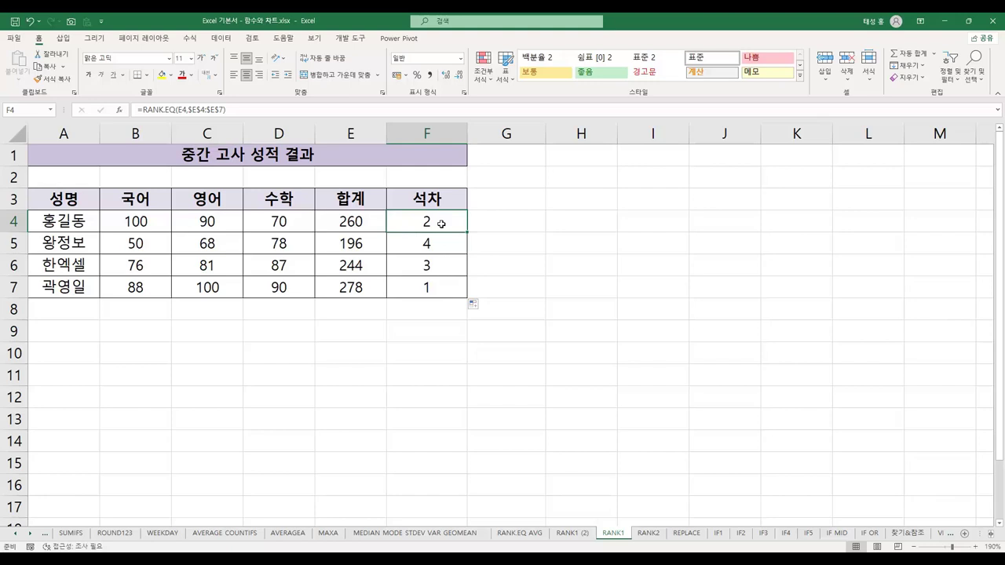
double_click(442, 225)
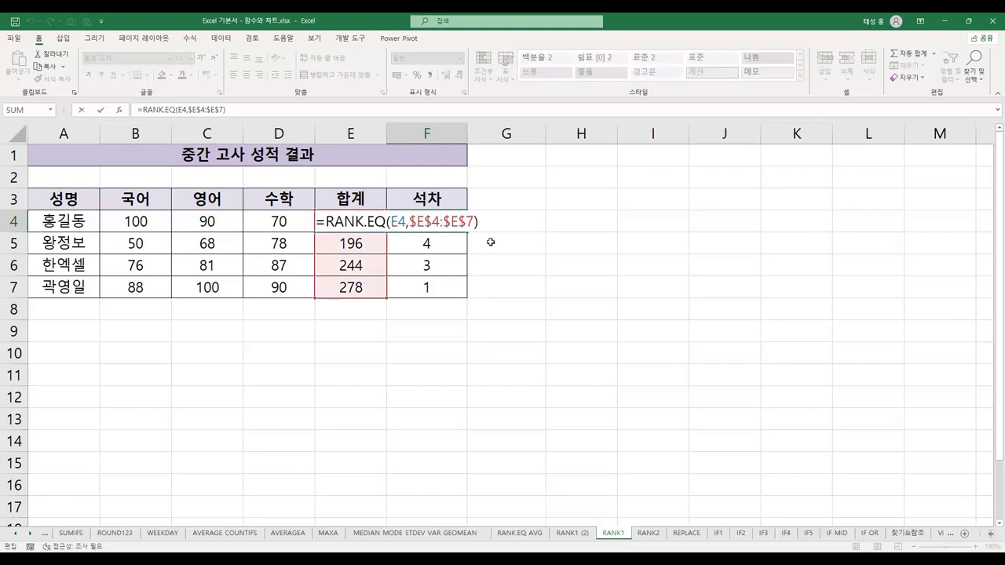
key("BackSpace")
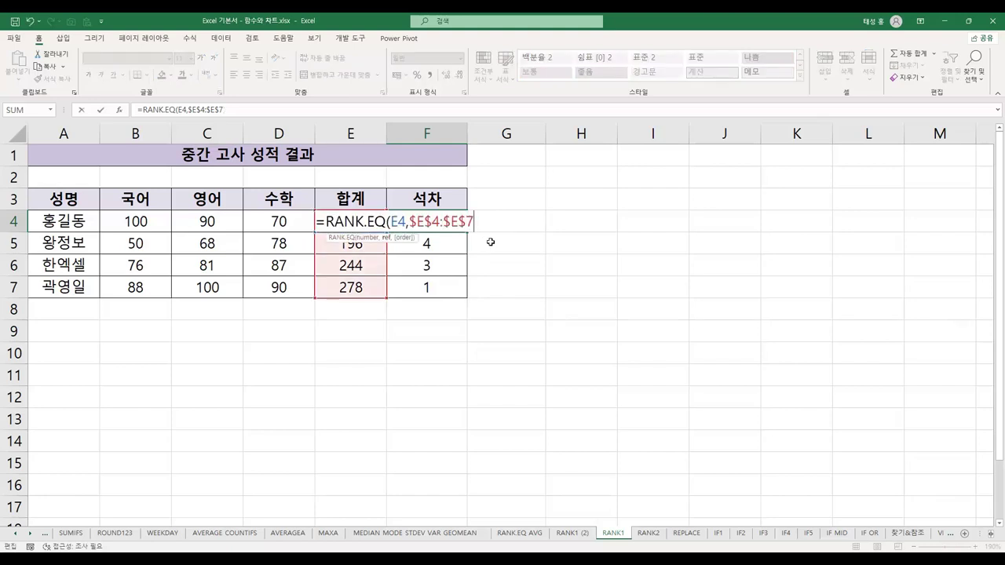
type(",")
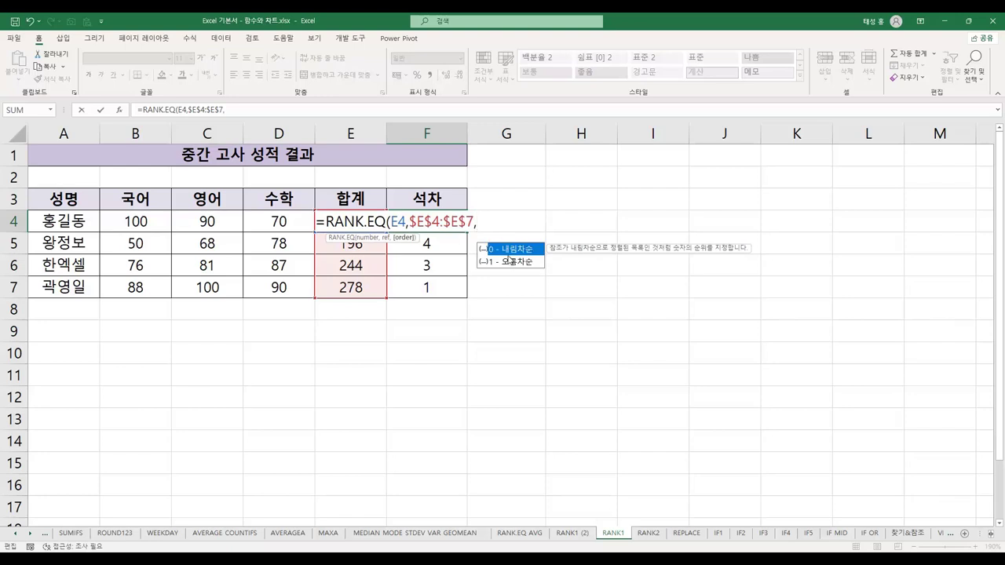
type("0")
type("0")
key("BackSpace")
type(")")
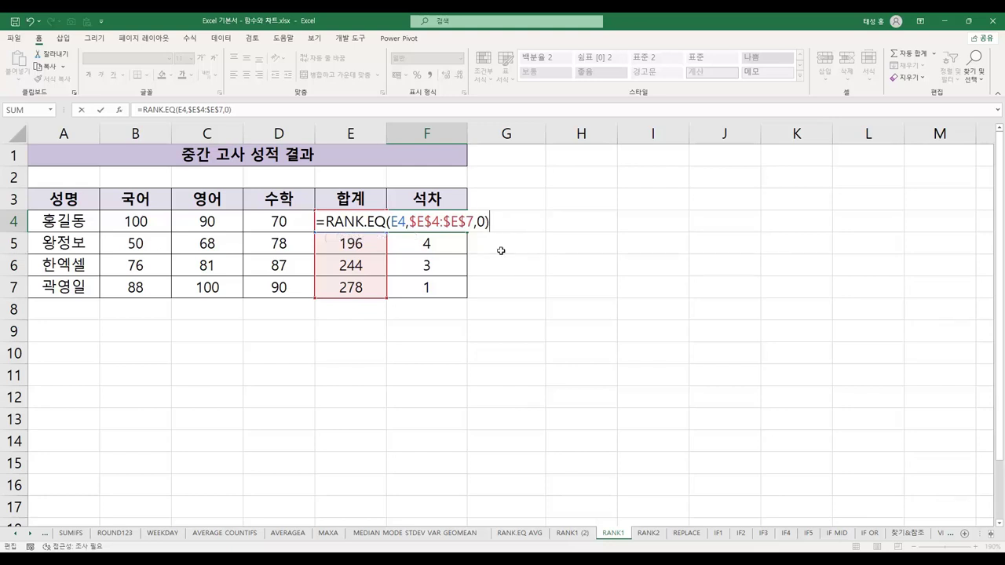
key("Return")
Copy the F4 rank formula with its order argument down the 석차 column to F7.
left_click(455, 231)
left_click_drag(467, 232, 457, 294)
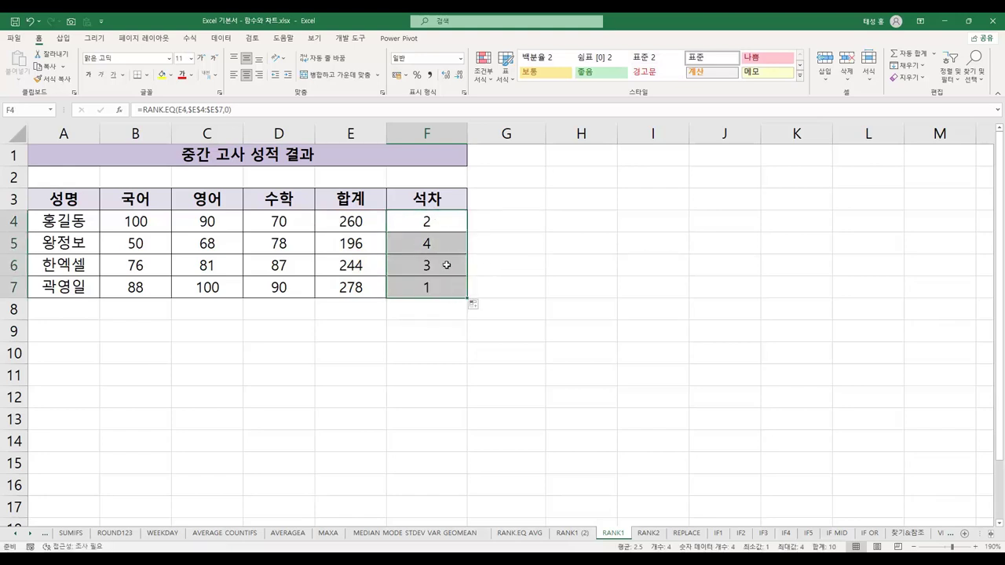
left_click(449, 227)
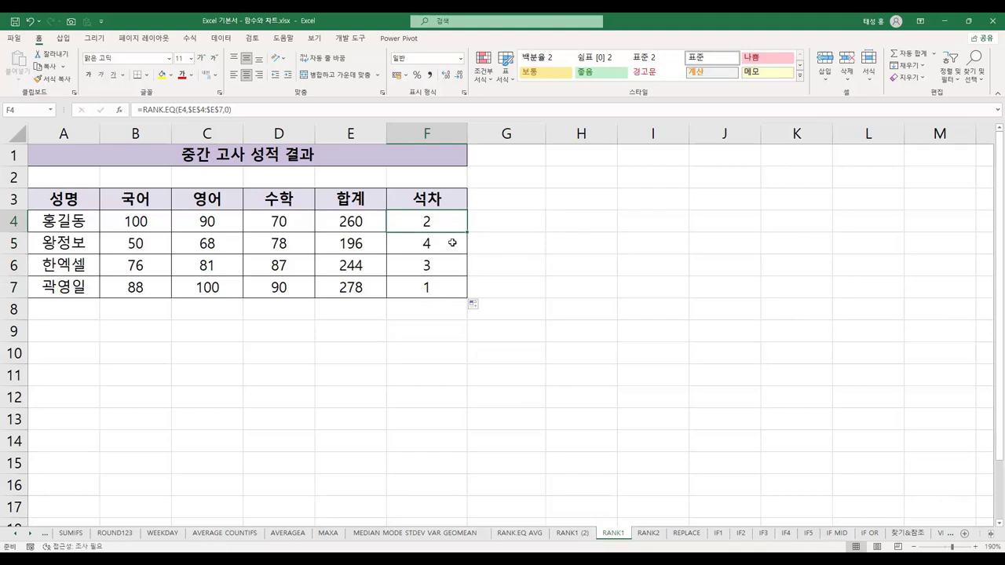
Switch to the RANK2 sheet and examine the 기록(초) and 순위 cells across rows 4 to 8.
left_click(655, 535)
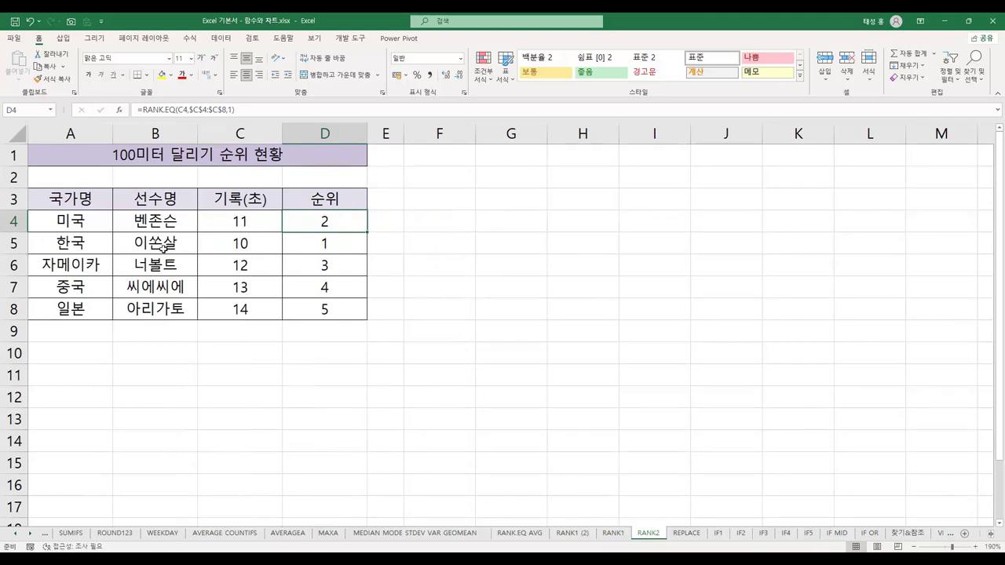
left_click(244, 242)
left_click(334, 239)
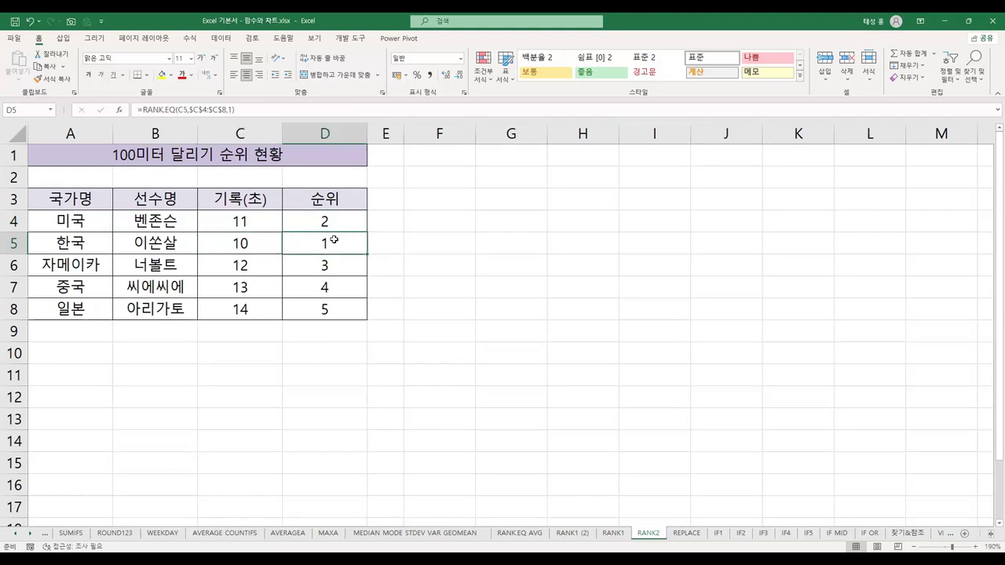
left_click(255, 242)
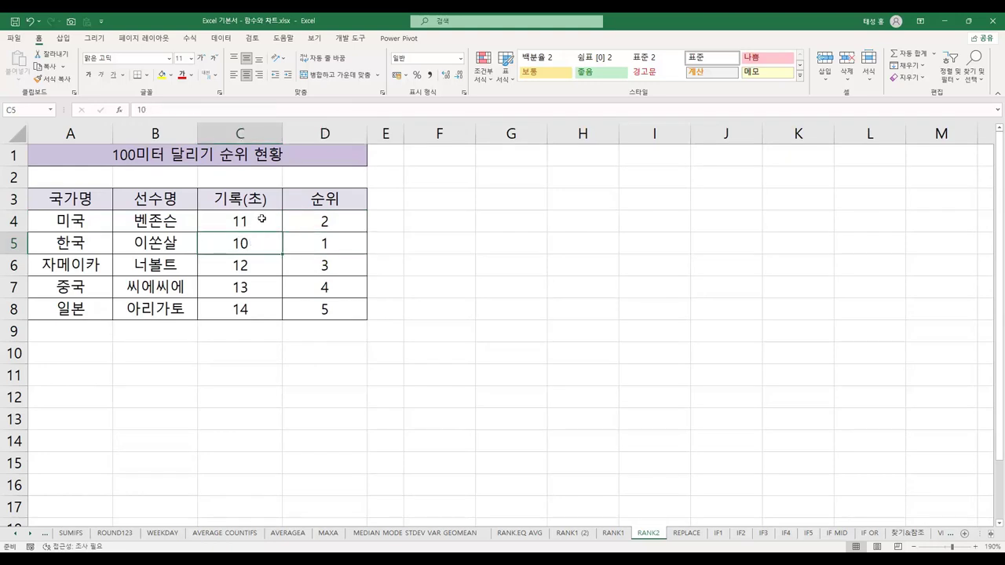
left_click(262, 219)
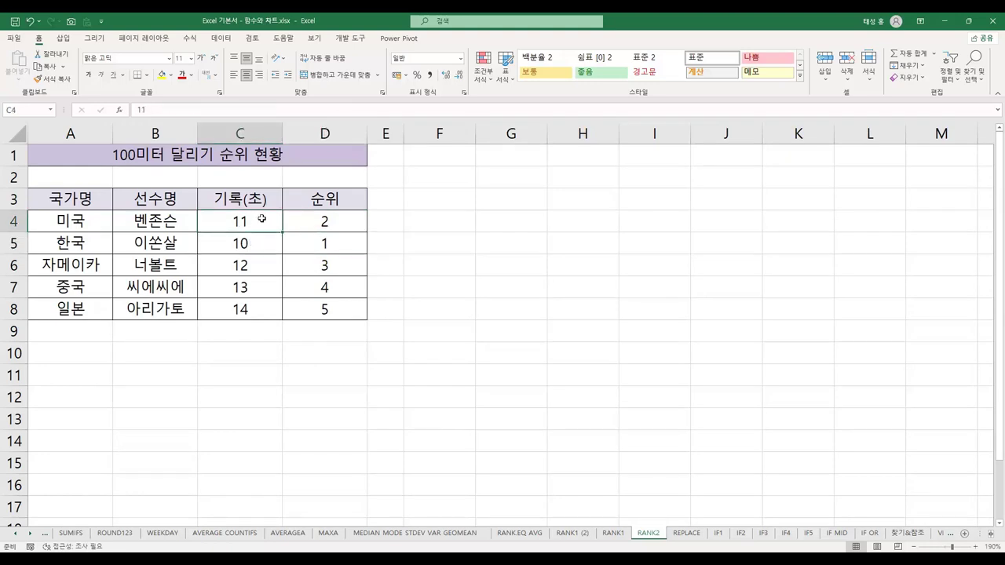
left_click(266, 266)
left_click(307, 266)
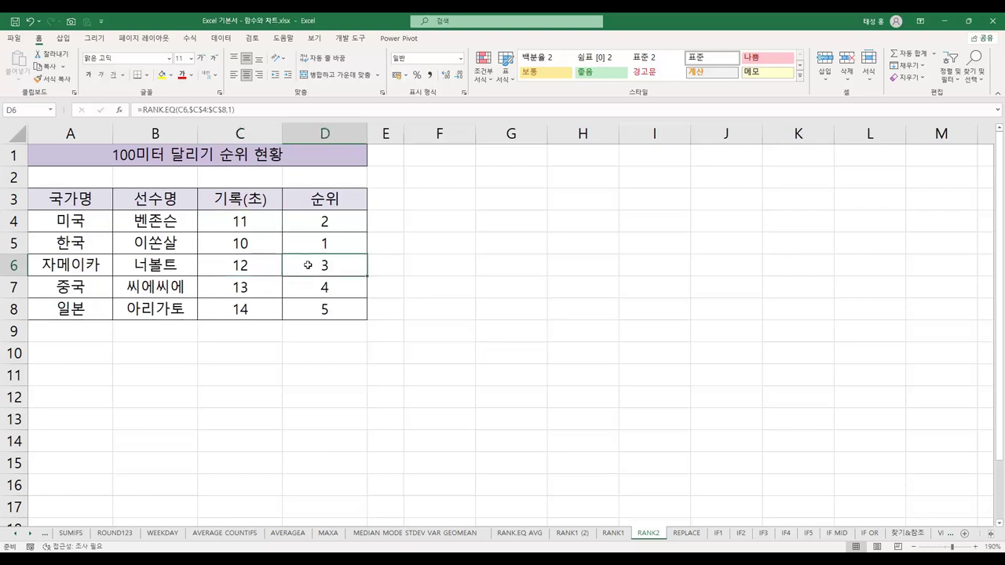
left_click(258, 293)
left_click(312, 291)
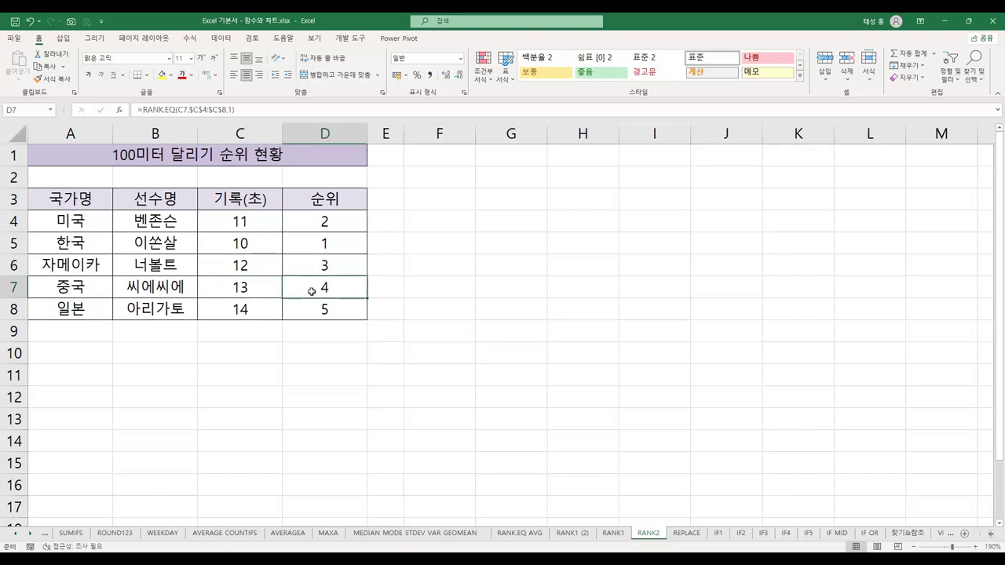
left_click(251, 312)
left_click(322, 309)
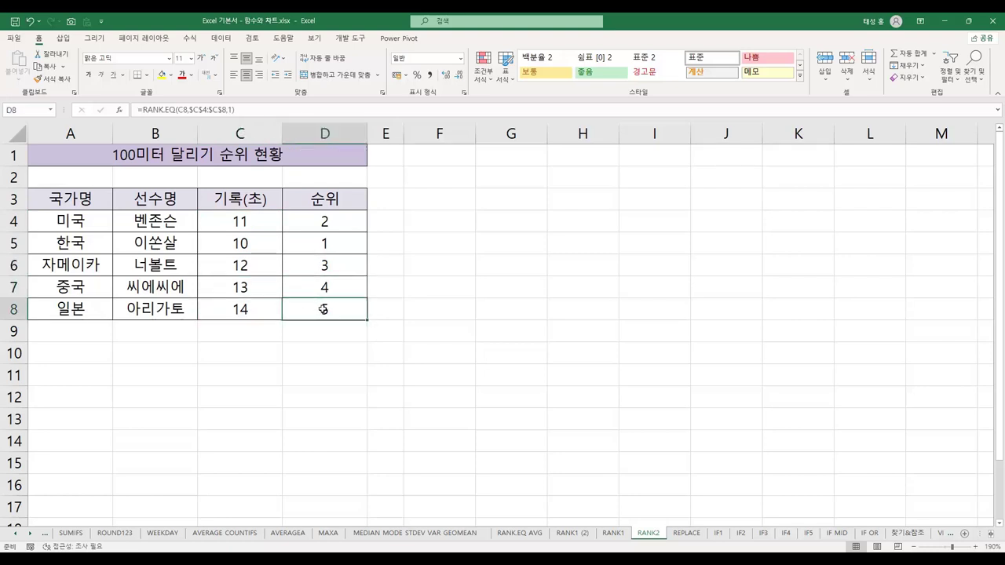
Open the formula in D4 and highlight =RANK.EQ, C4, $C$4:$C$8 and 1 in yellow, boxing the order argument 1 in red.
left_click(313, 228)
double_click(313, 229)
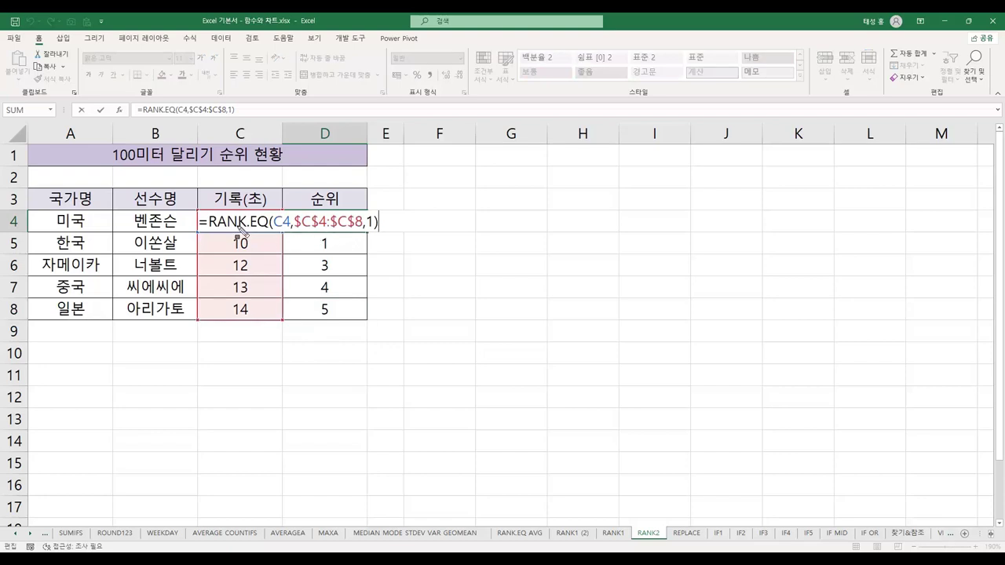
left_click_drag(195, 219, 292, 227)
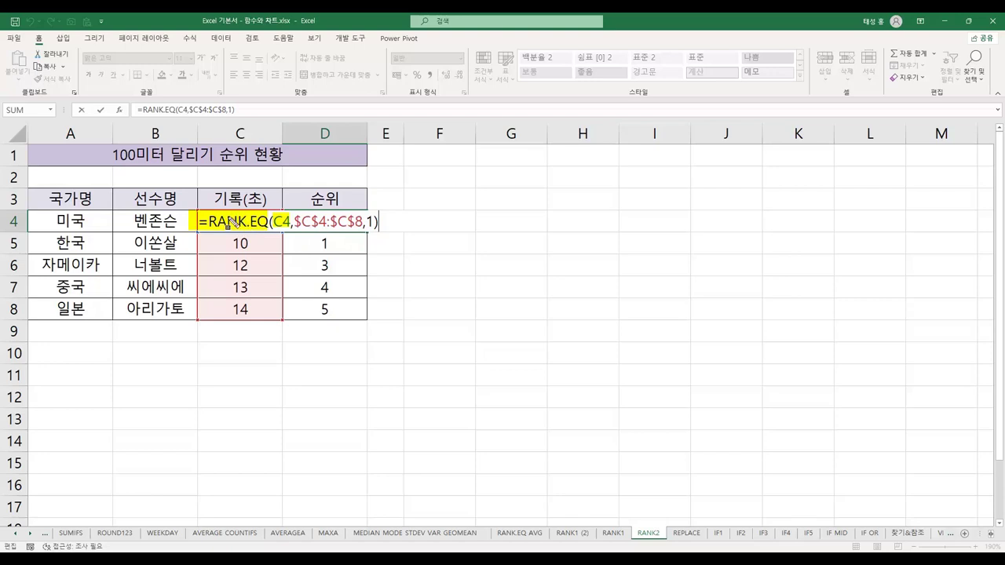
left_click_drag(292, 226, 370, 222)
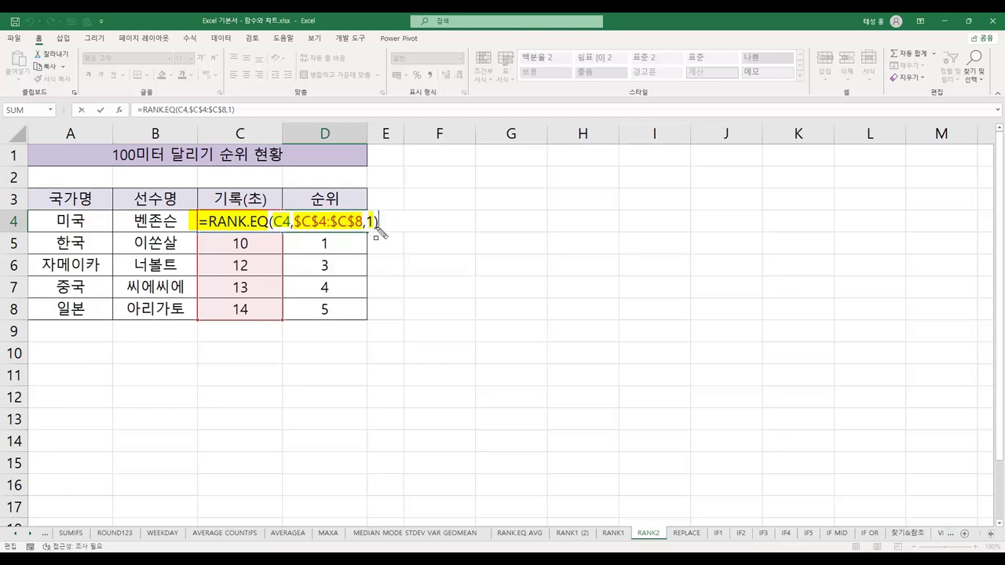
left_click_drag(364, 210, 380, 232)
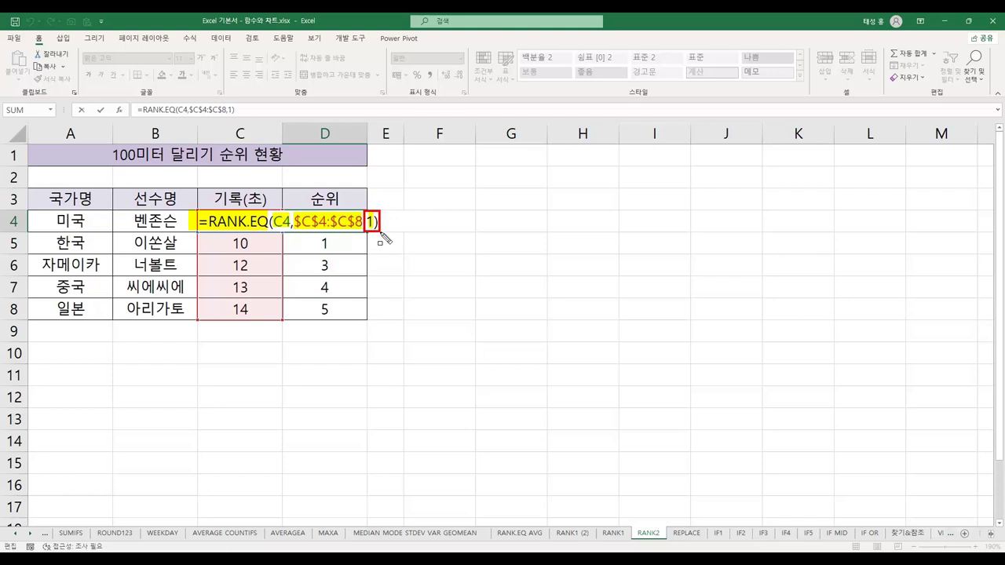